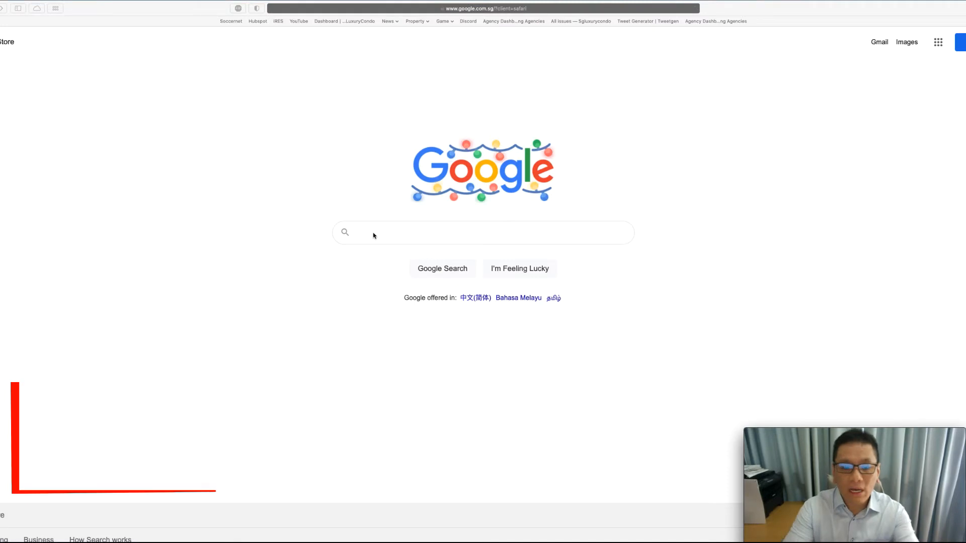
- Search Google for sgluxurycondo.com to find the SG Luxury Condo site
click(373, 233)
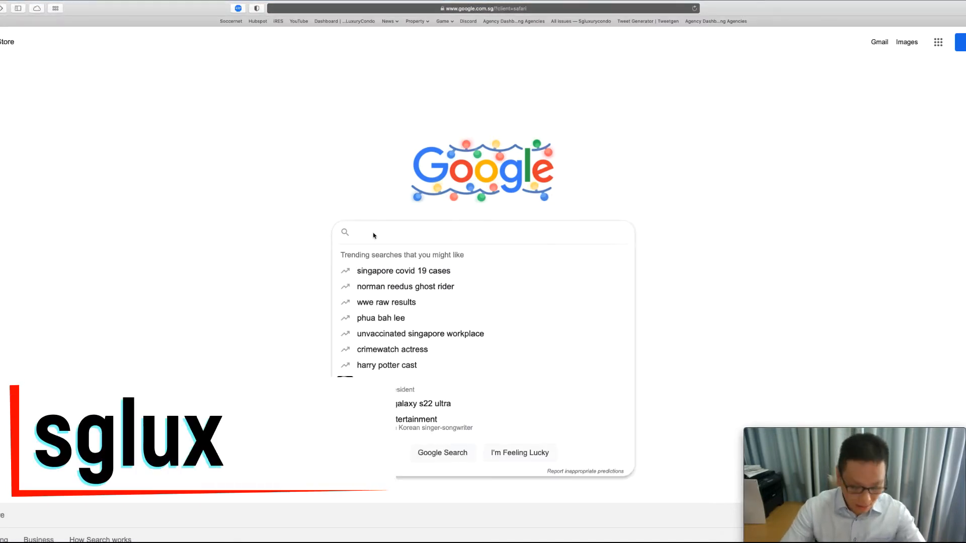
text(sgluxuryc)
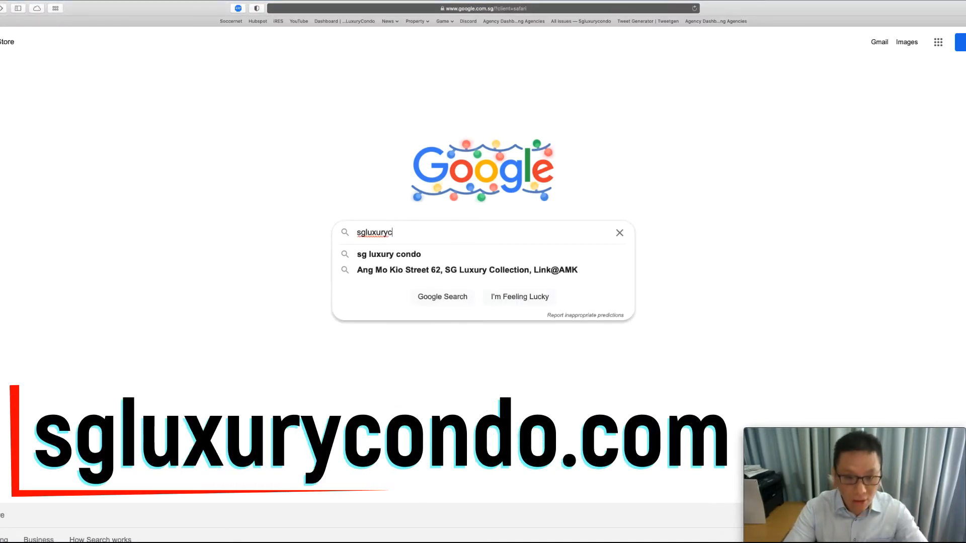
text(ondo)
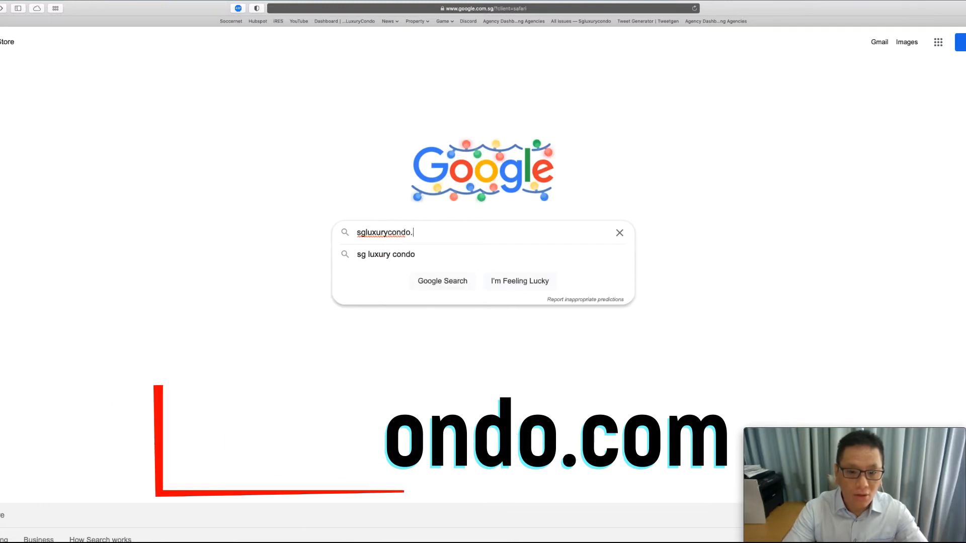
text(.com)
key(Return)
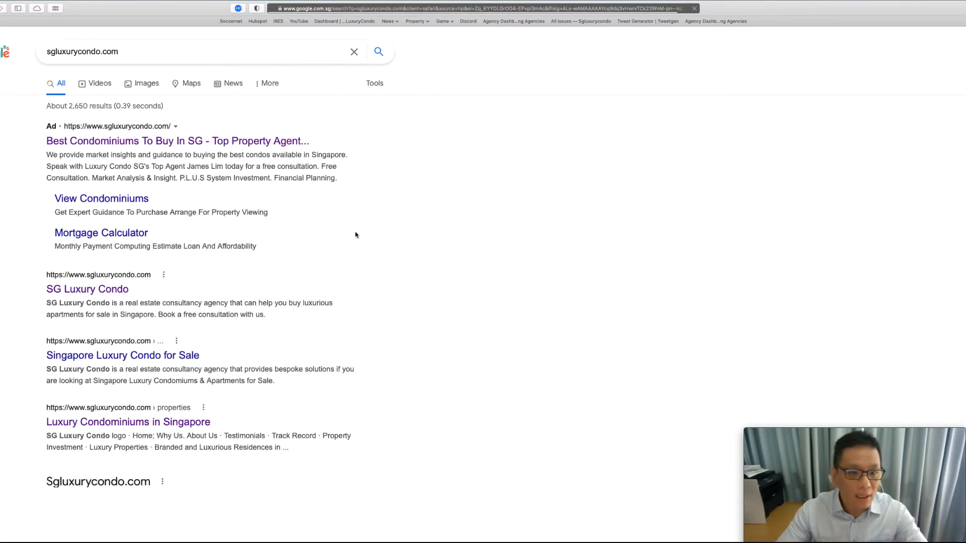
- Go to the SG Luxury Condo site and reach its Affordability Calculator via Tools
click(80, 290)
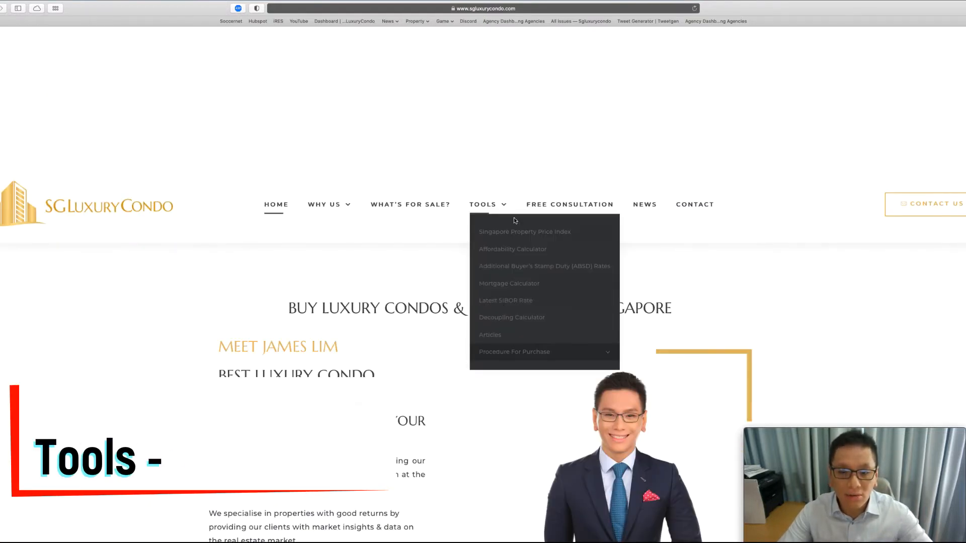
mouse_move(488, 204)
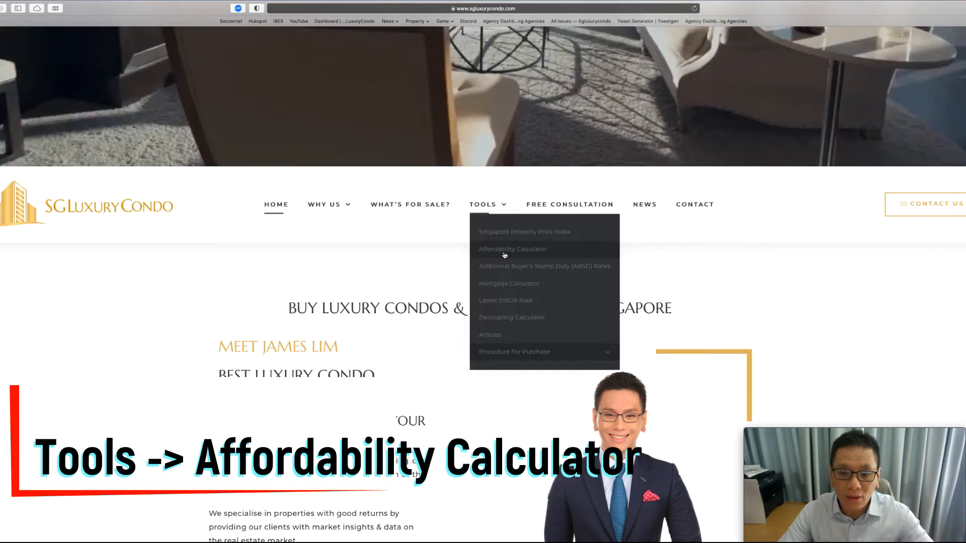
click(504, 251)
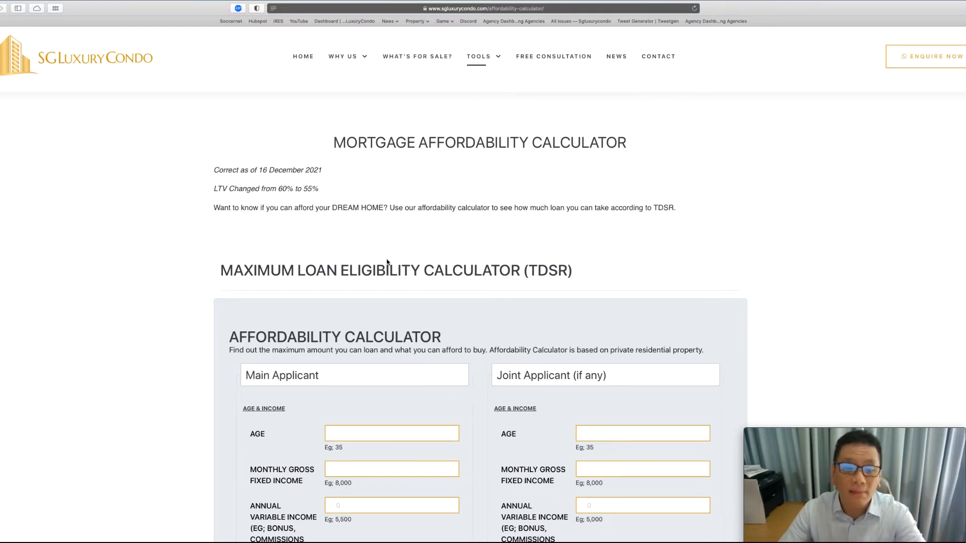
scroll(389, 263, down, 5)
scroll(391, 264, down, 5)
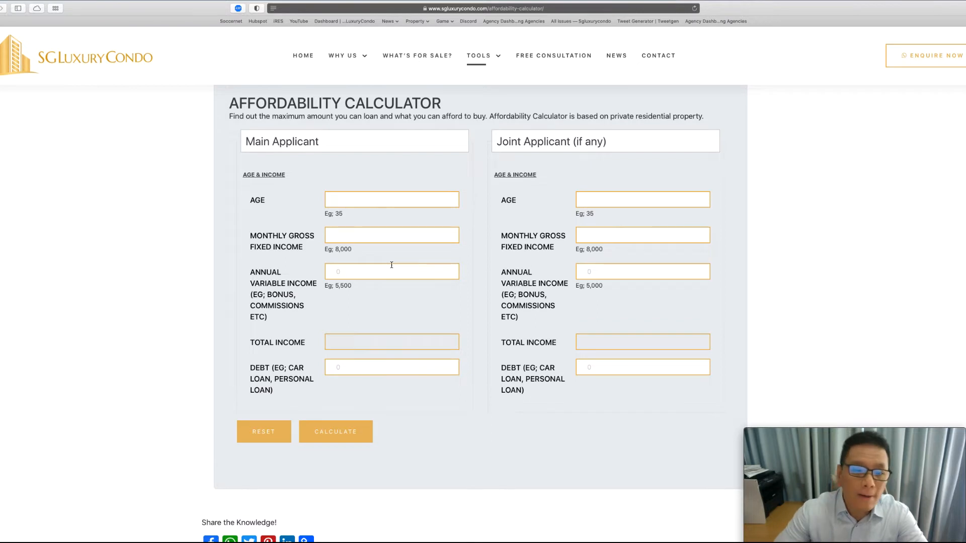
- Set the main applicant's age to 40 and monthly gross fixed income to 8000
click(353, 201)
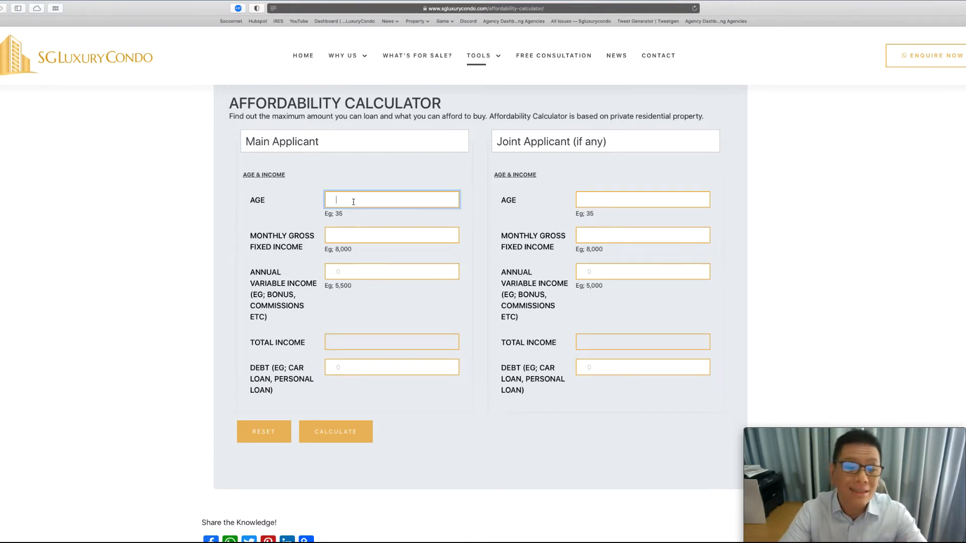
text(40)
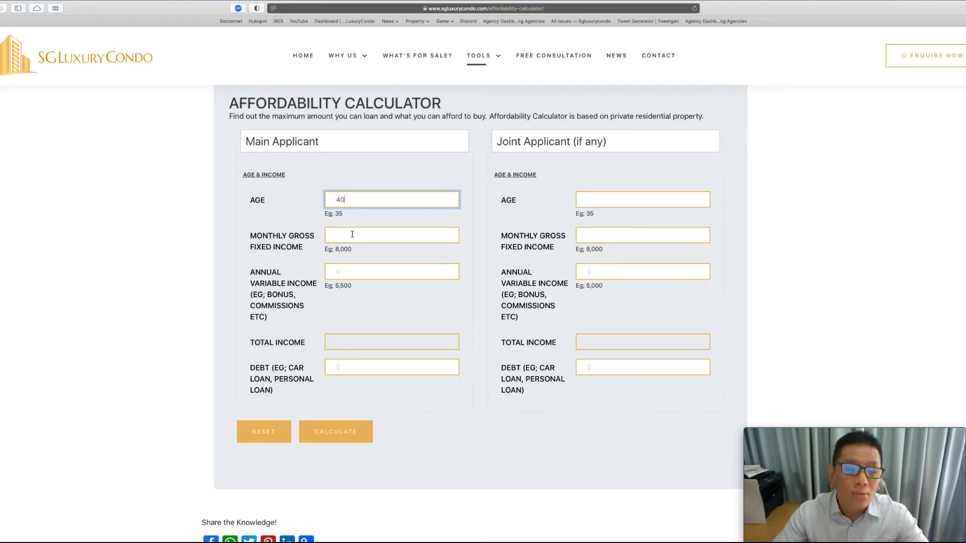
click(351, 234)
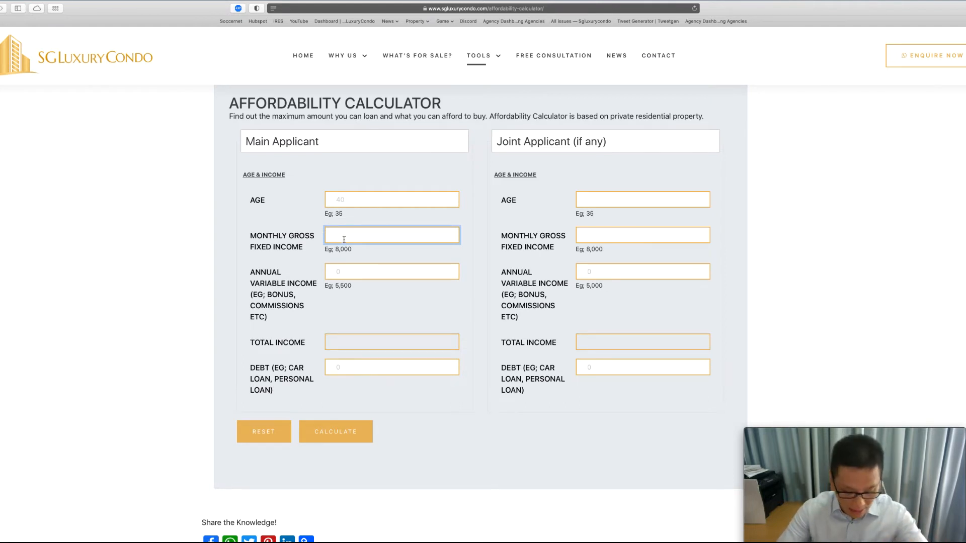
text(8000)
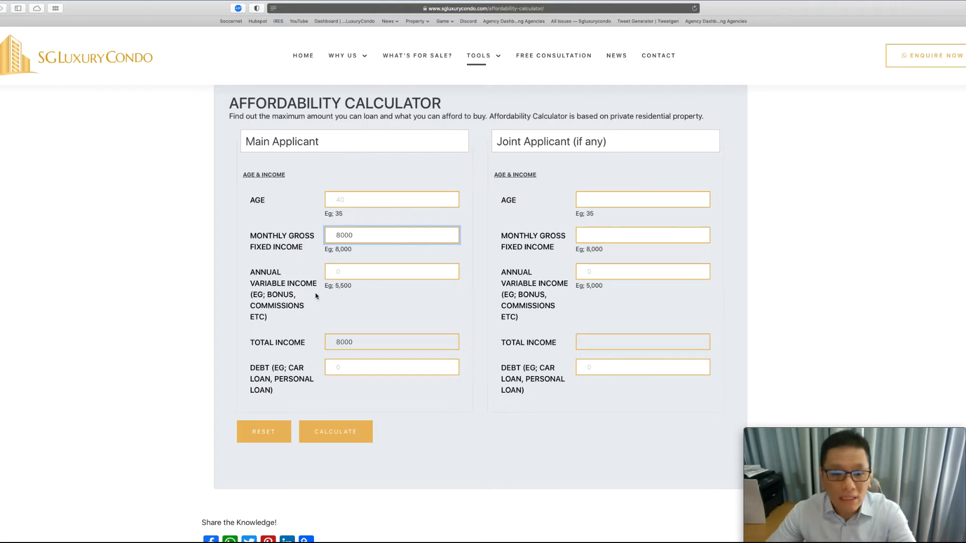
- Give the main applicant 2000 annual variable income and 800 monthly debt
click(344, 274)
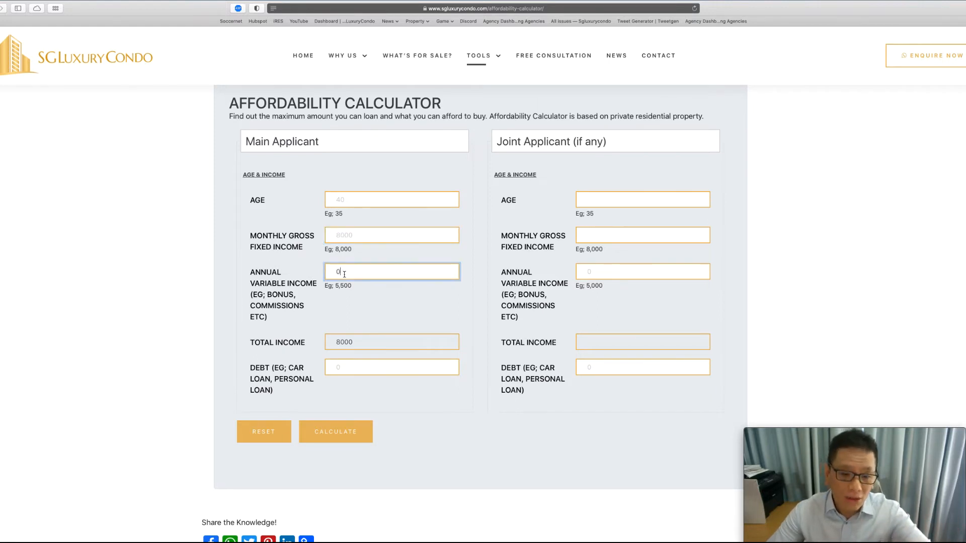
text(0)
text(2000)
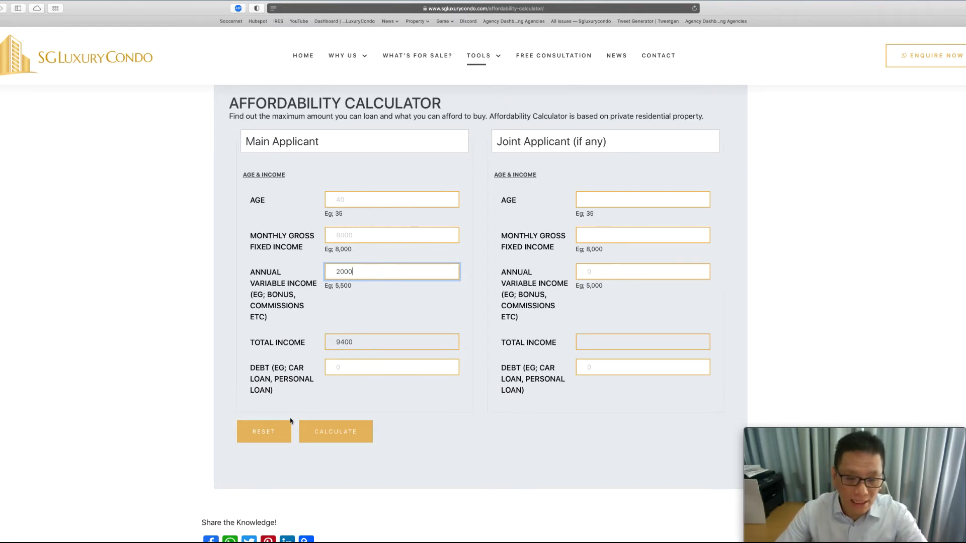
click(335, 367)
text(800)
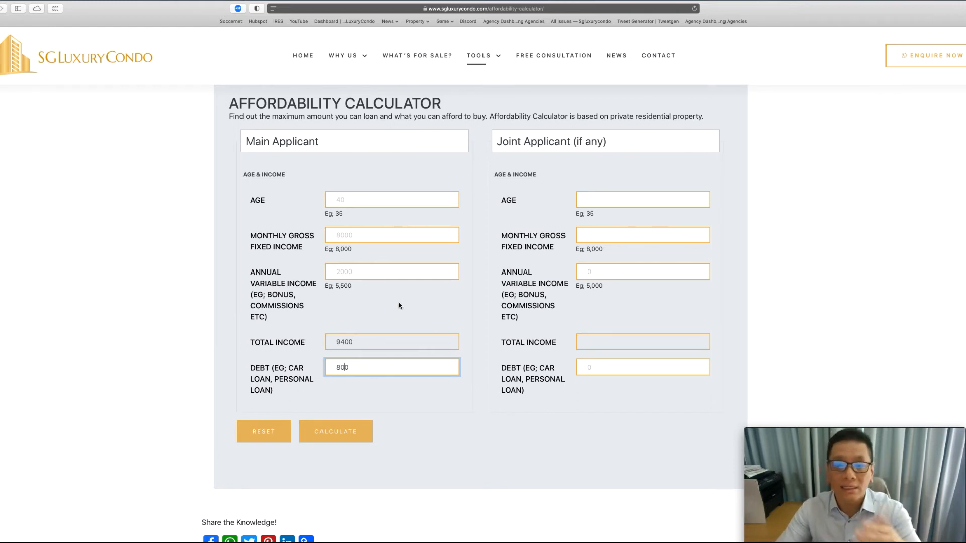
scroll(400, 305, up, 1)
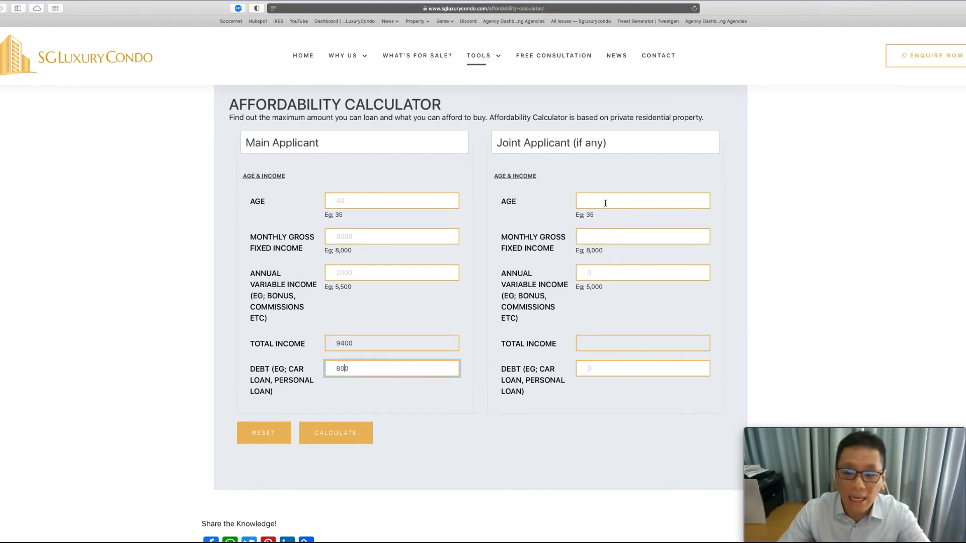
- Enter a joint applicant aged 35 earning 5000 monthly, then calculate the TDSR and loan results
click(605, 202)
text(35)
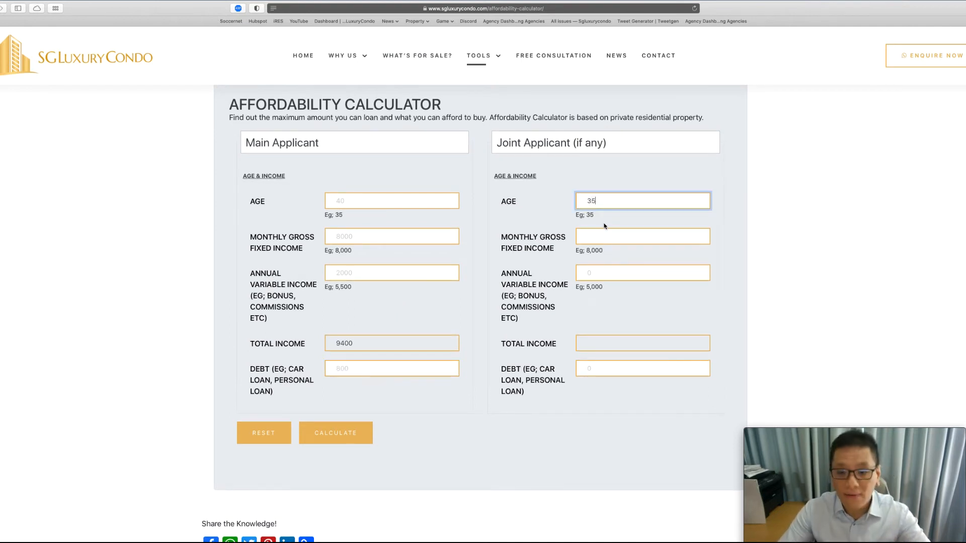
click(642, 236)
text(5)
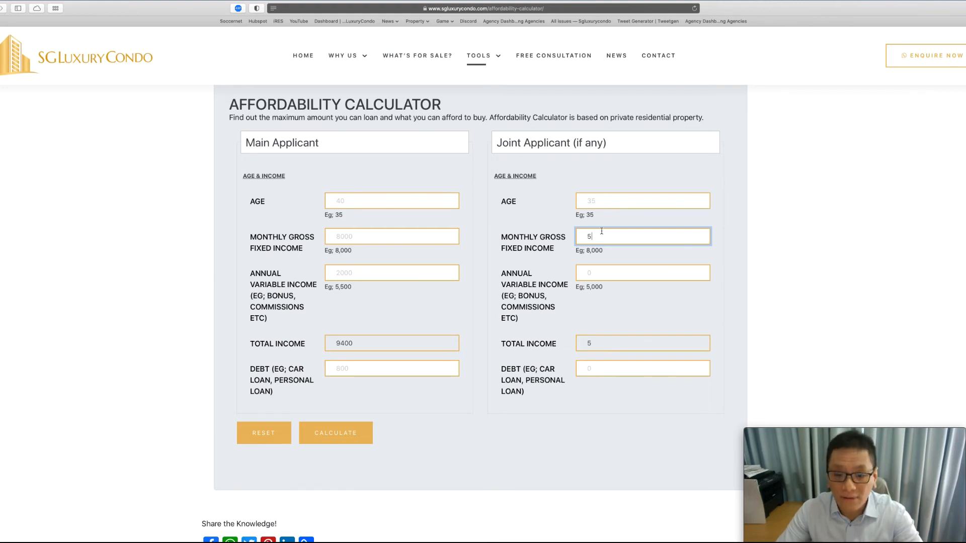
text(000)
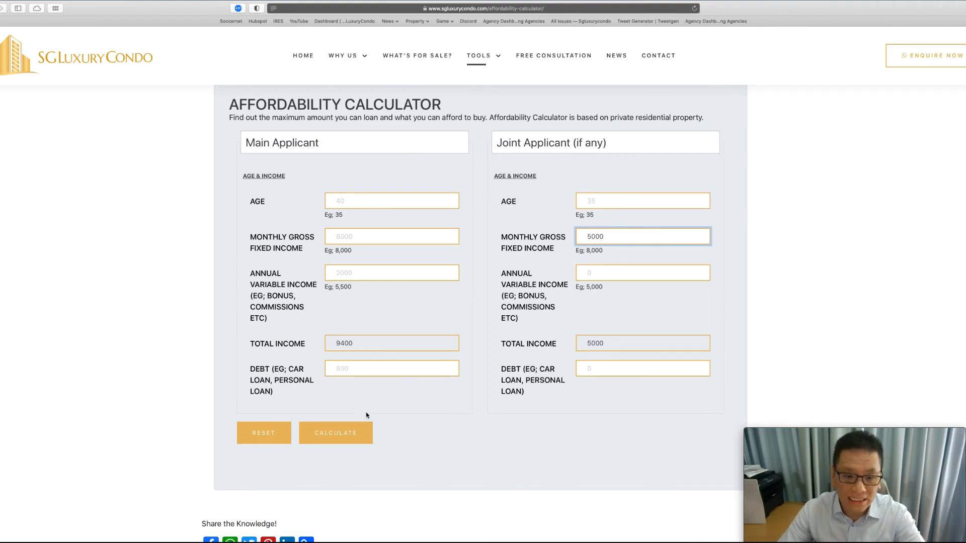
click(343, 441)
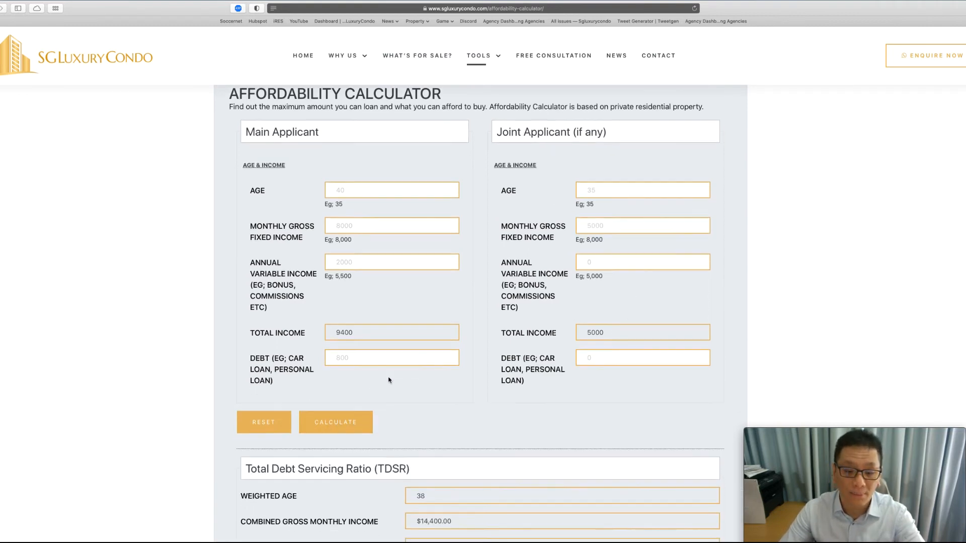
scroll(388, 380, down, 5)
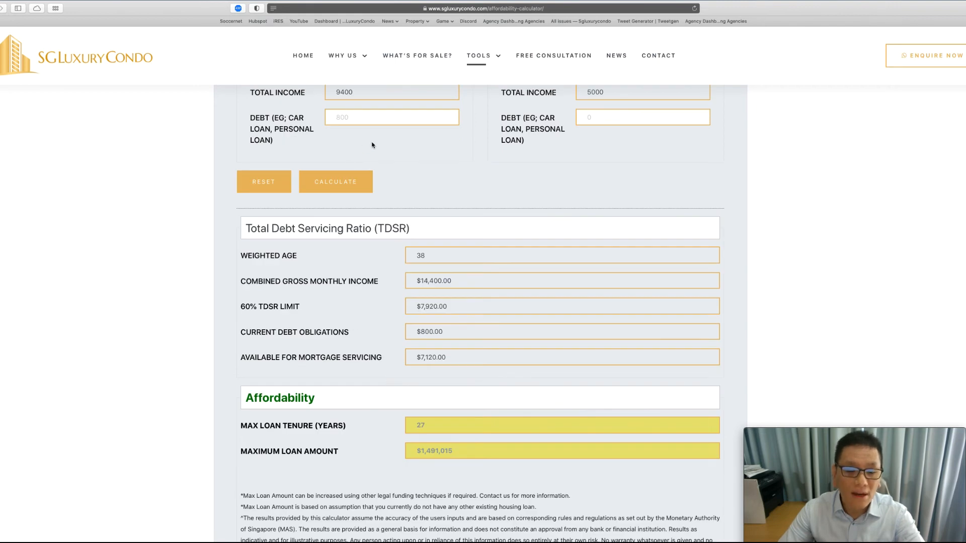